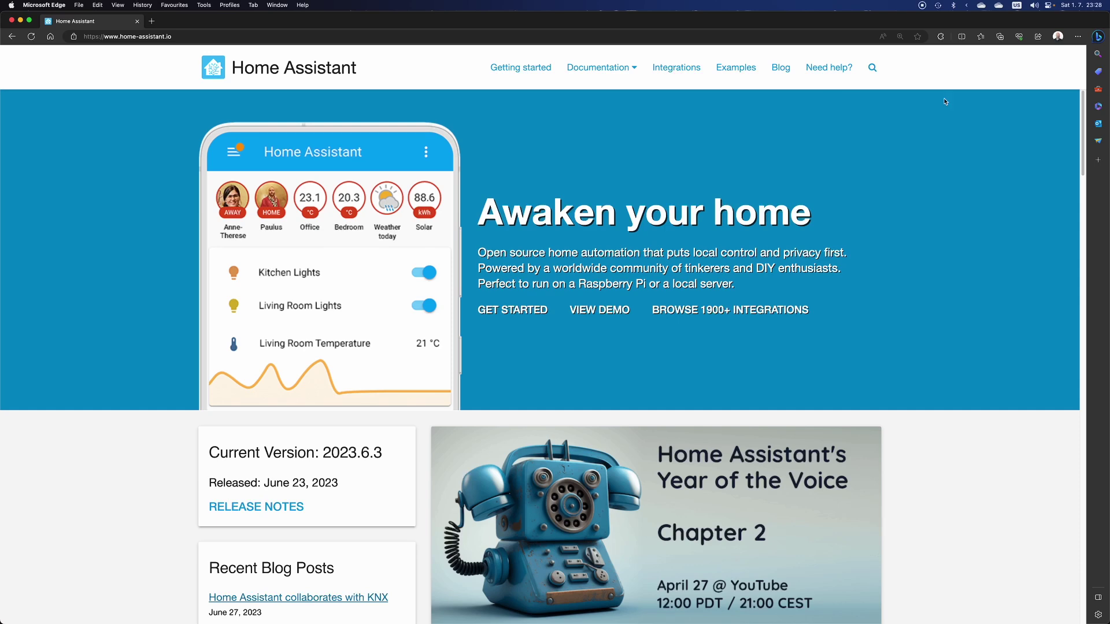
Scroll to the Home Assistant Yellow card and open its list of retailers to order from
left_click_drag(1068, 102, 1070, 232)
left_click(658, 334)
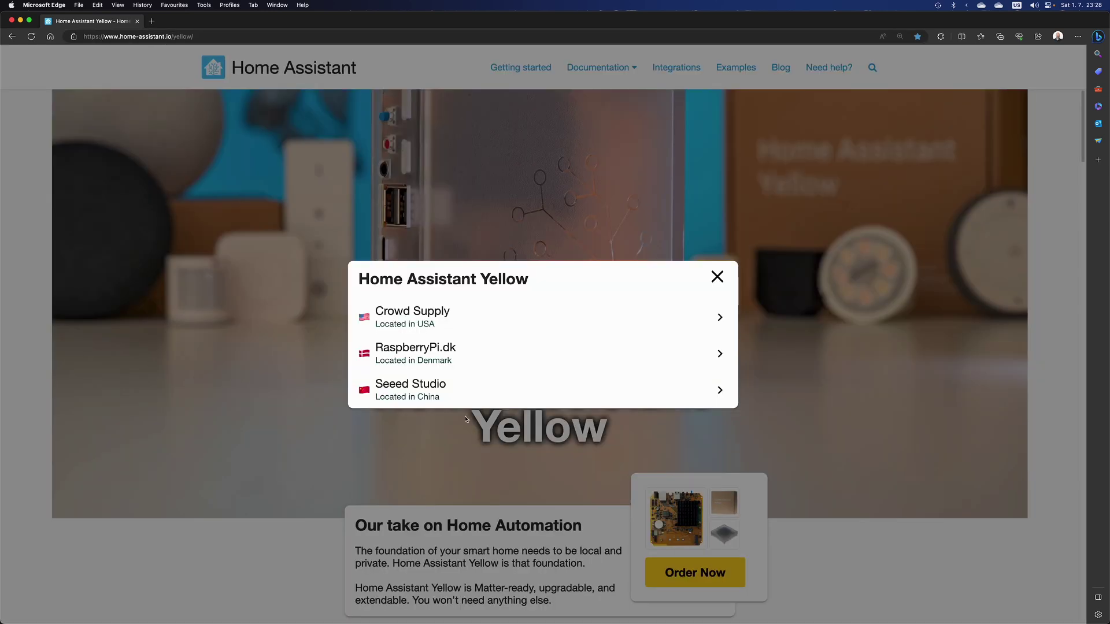
At RaspberryPi.dk, add one Home Assistant Yellow (Standard with CM4, No SSD, €232,65) to the cart
left_click(463, 357)
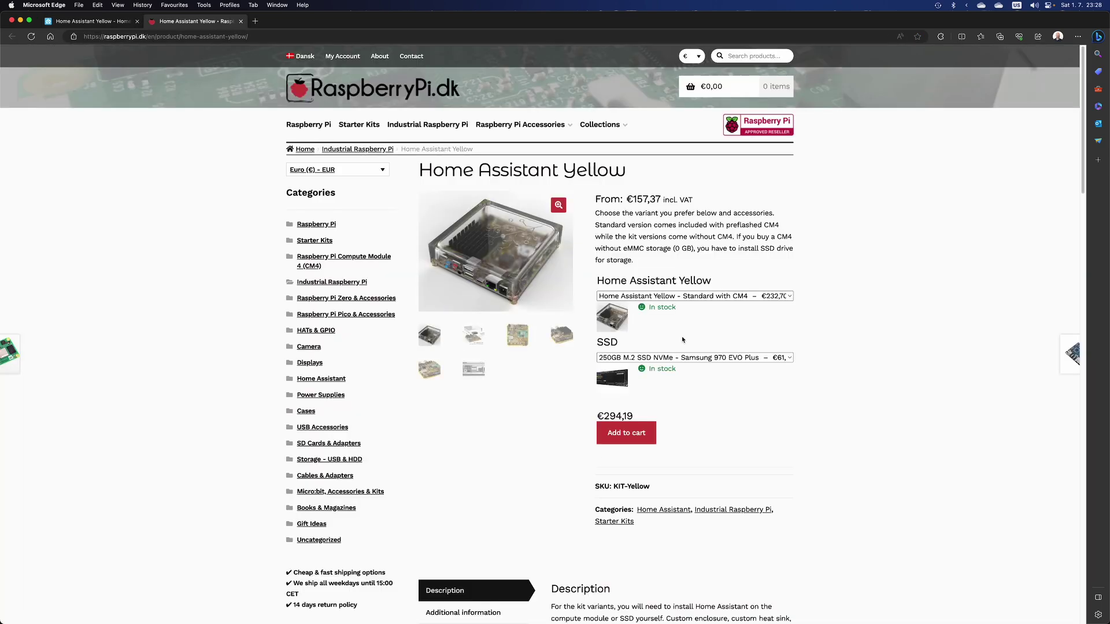
left_click(791, 298)
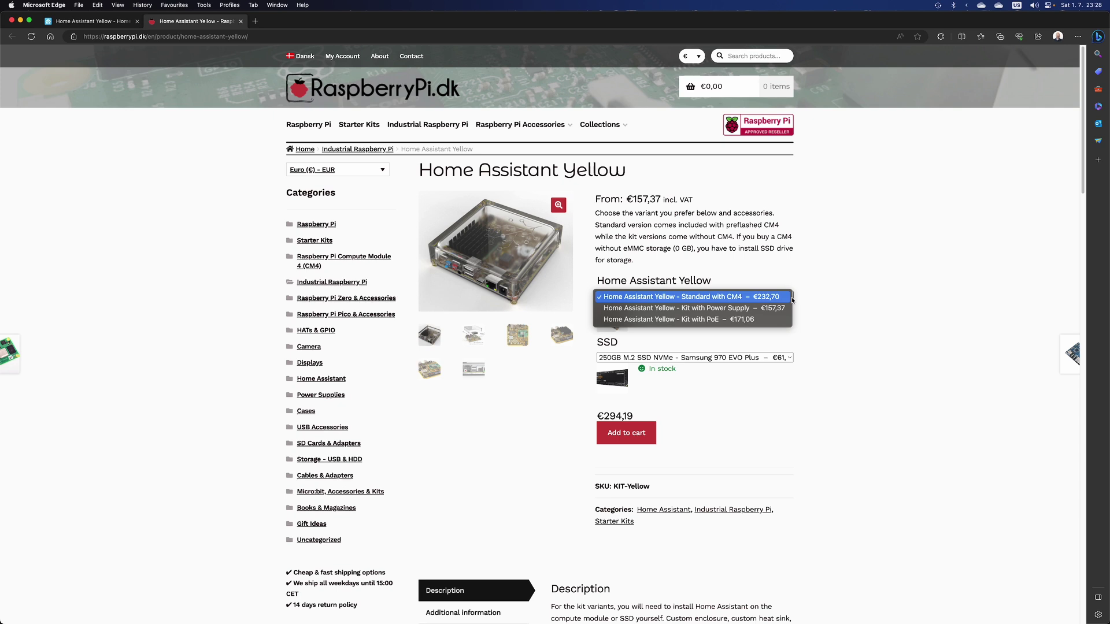
left_click(812, 300)
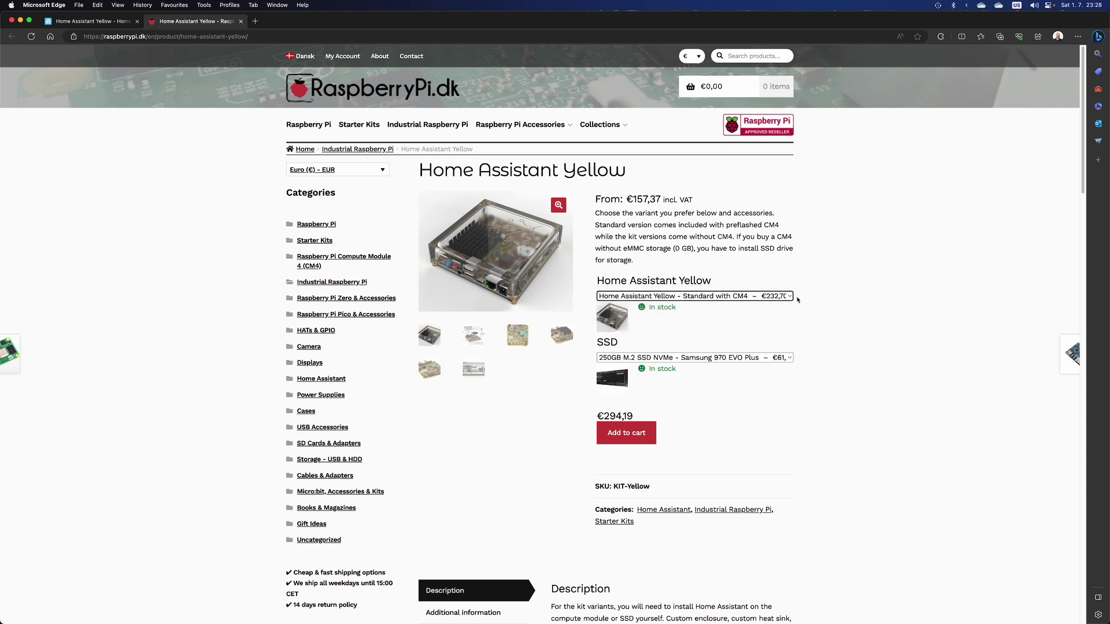
key("Tab")
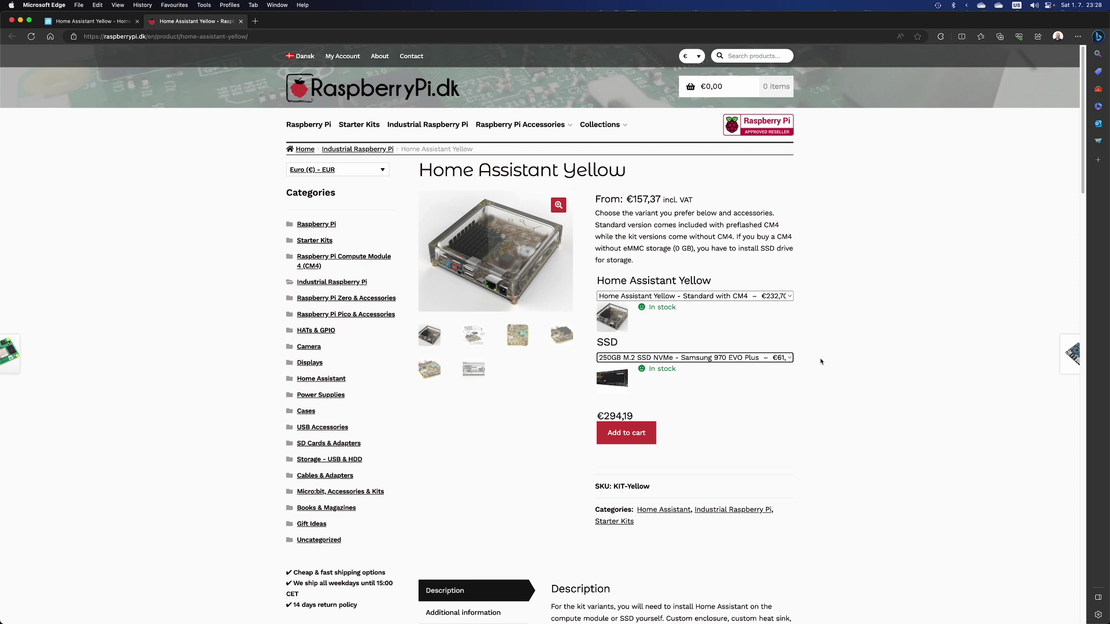
left_click(791, 358)
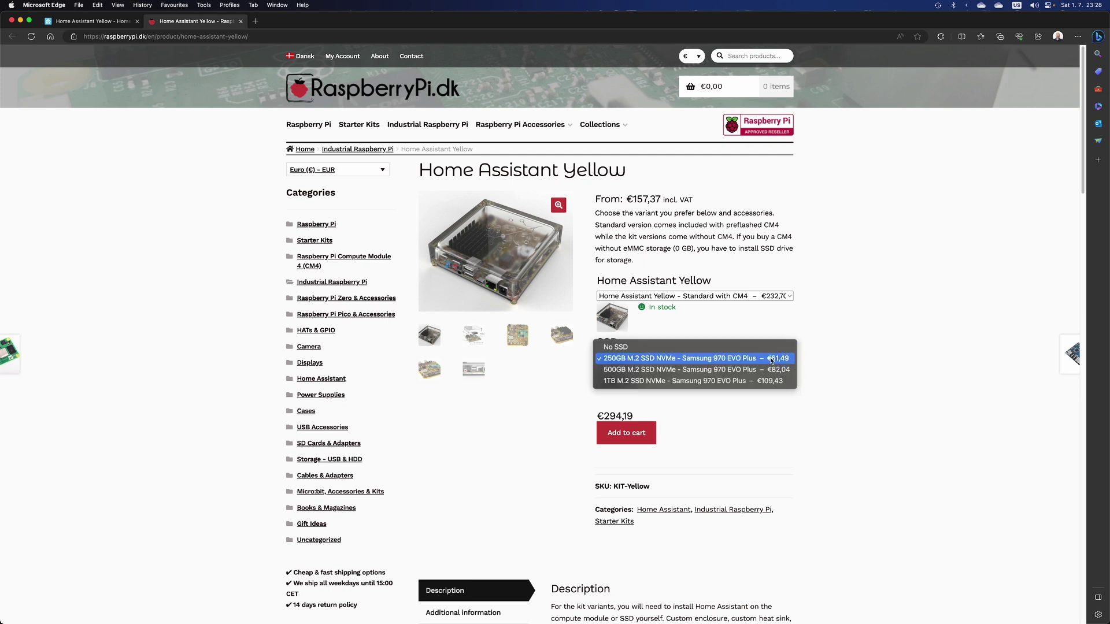
left_click(734, 348)
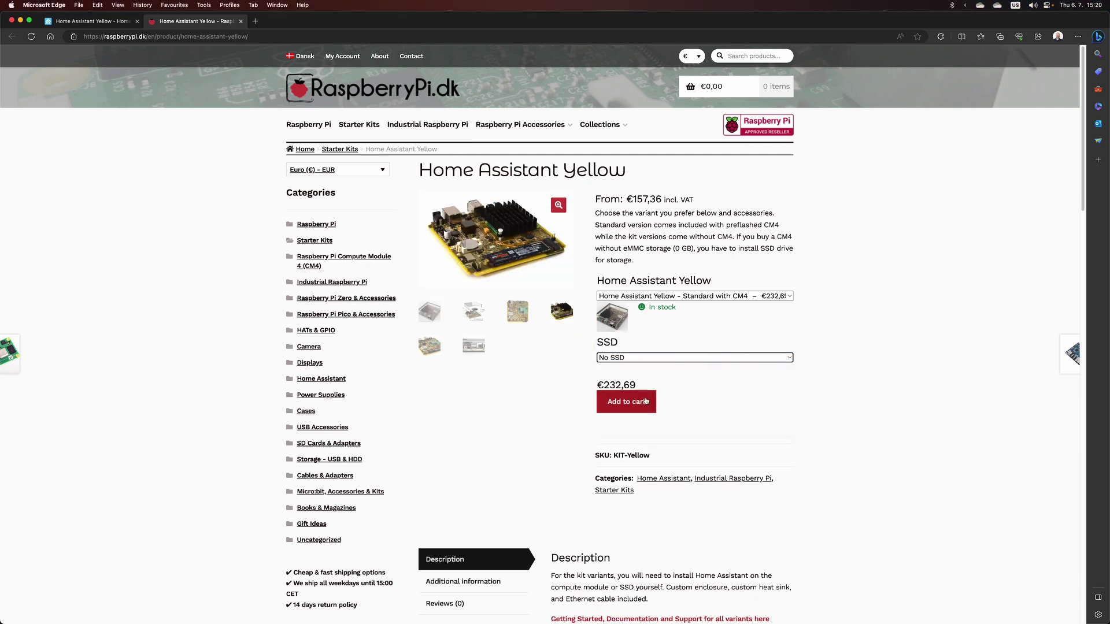
left_click(645, 402)
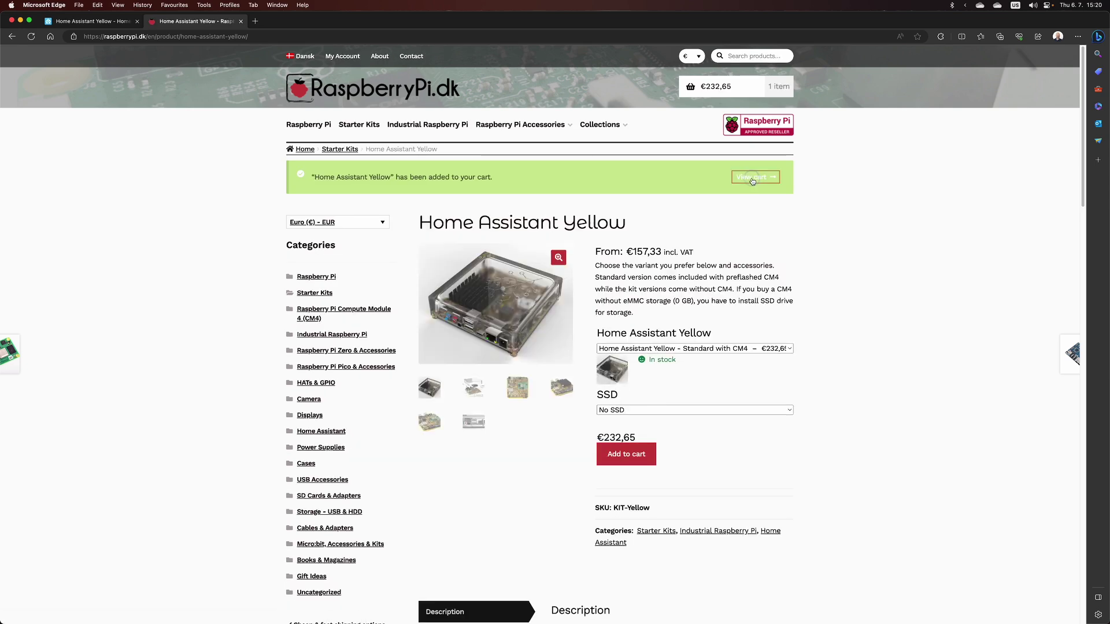
Open the cart, proceed to checkout and scroll down to the Go to Payment button
left_click(752, 178)
scroll(617, 366, "down", 2)
left_click(664, 588)
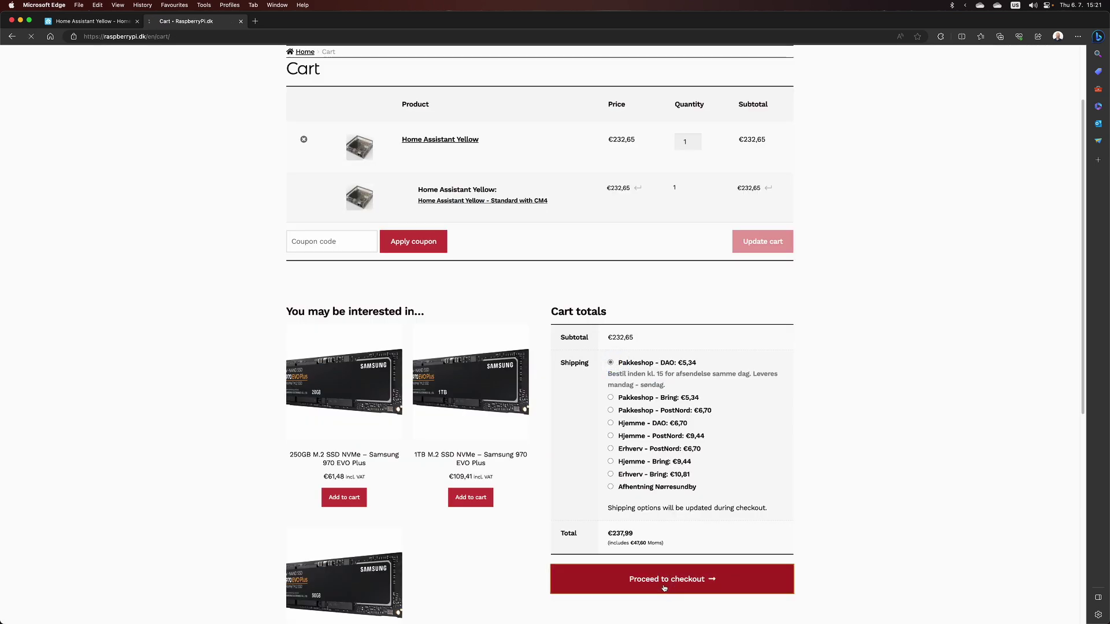
scroll(366, 301, "down", 7)
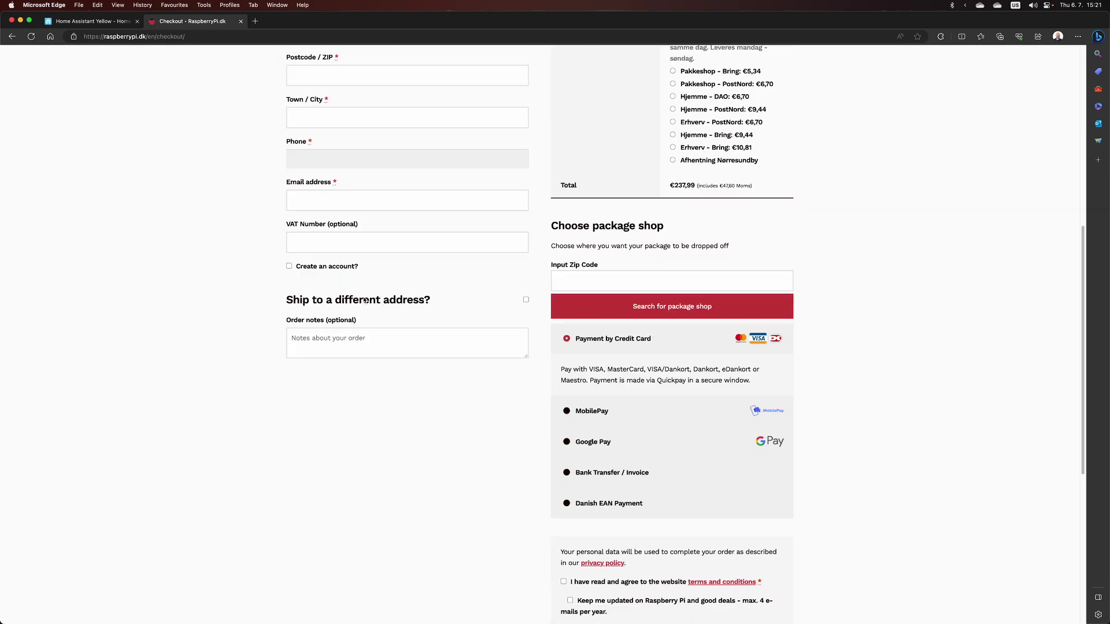
scroll(669, 337, "down", 3)
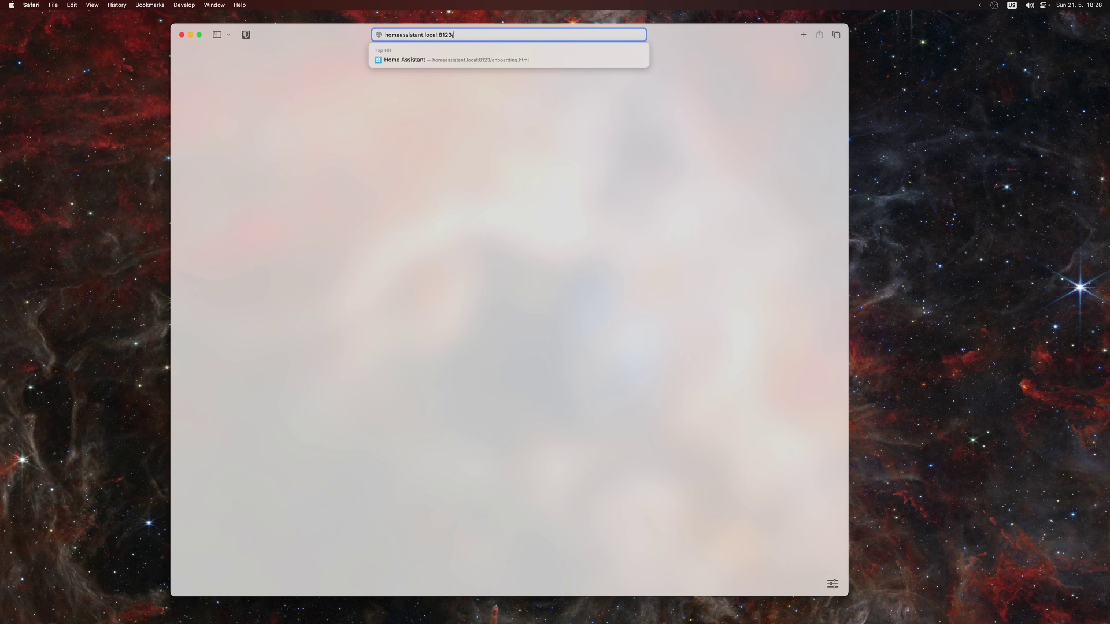
Load onboarding and create the first user named YouTube, pasting the password into both password fields
key("Return")
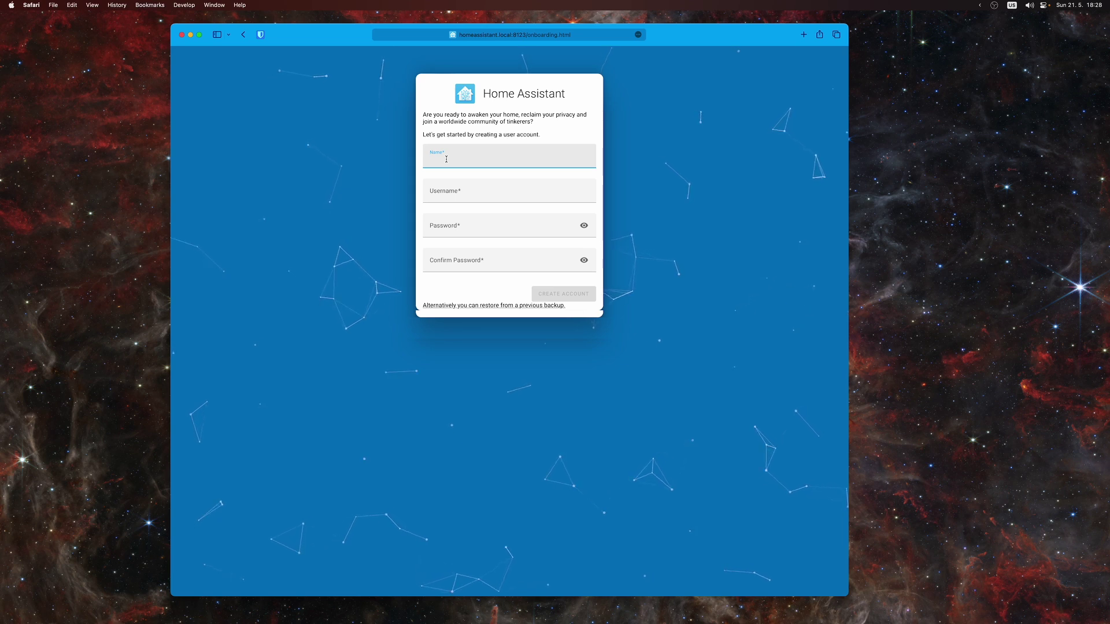
type("YouT")
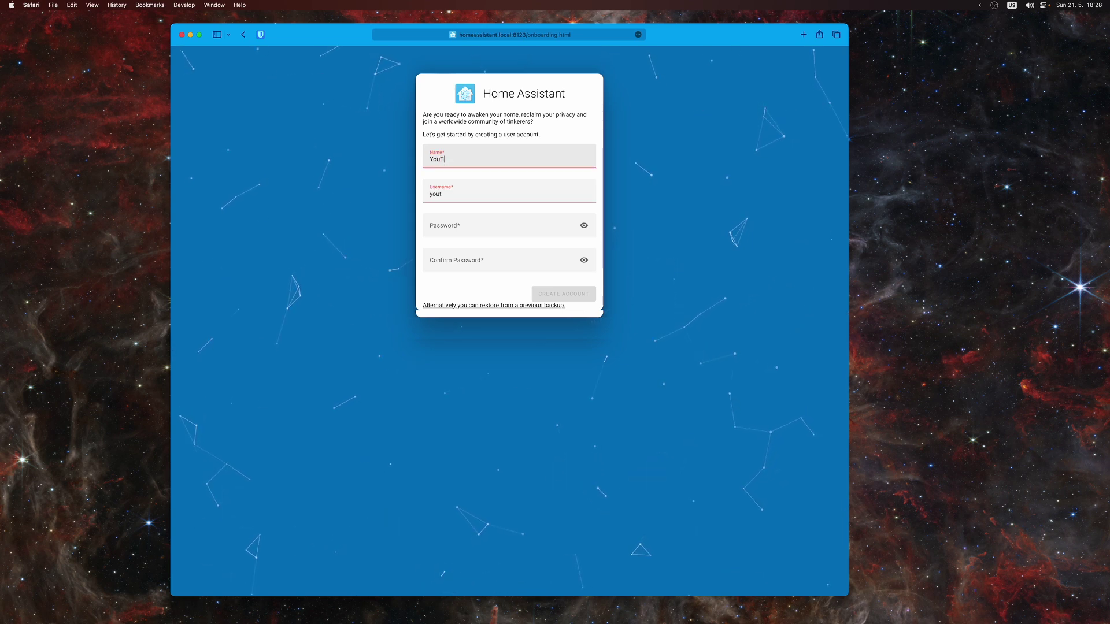
type("ube")
key("Tab")
key("Tab")
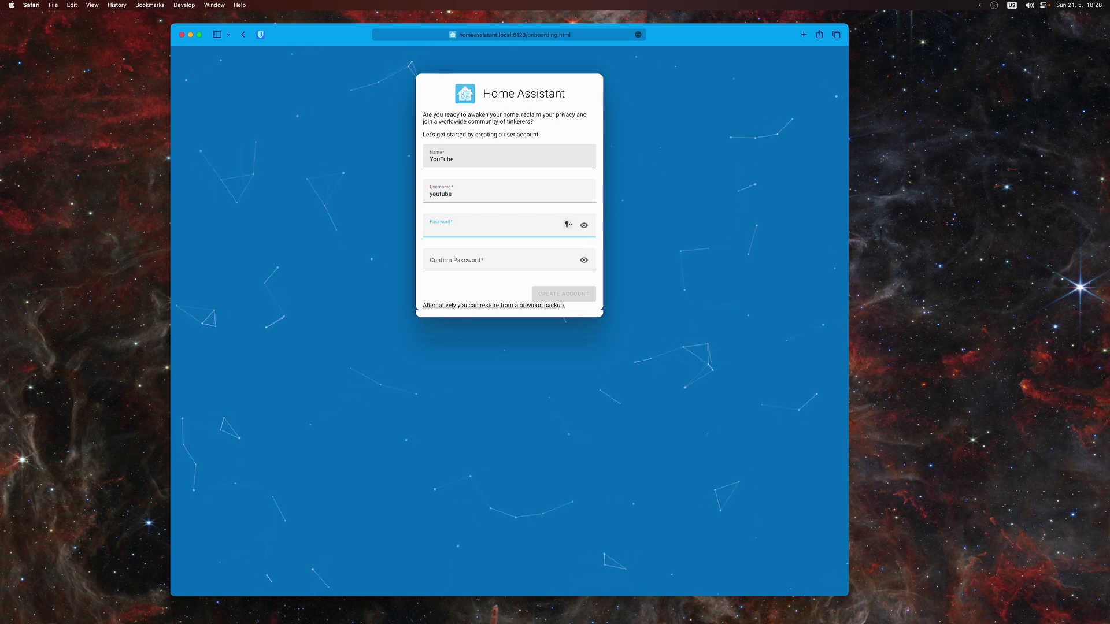
key("super+v")
key("Tab")
key("super+v")
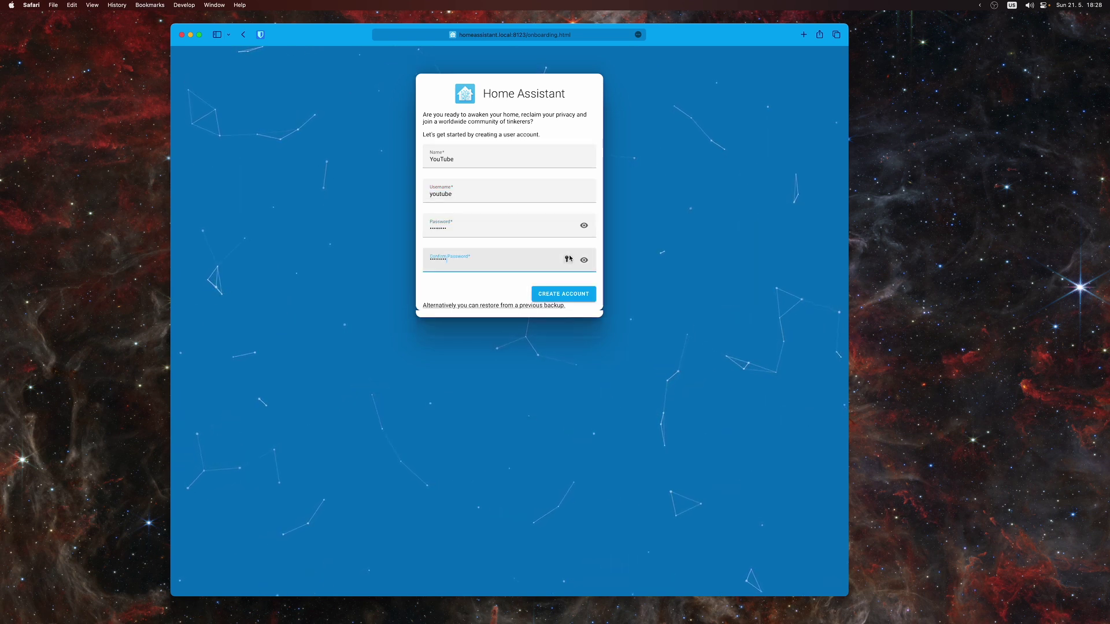
left_click(553, 295)
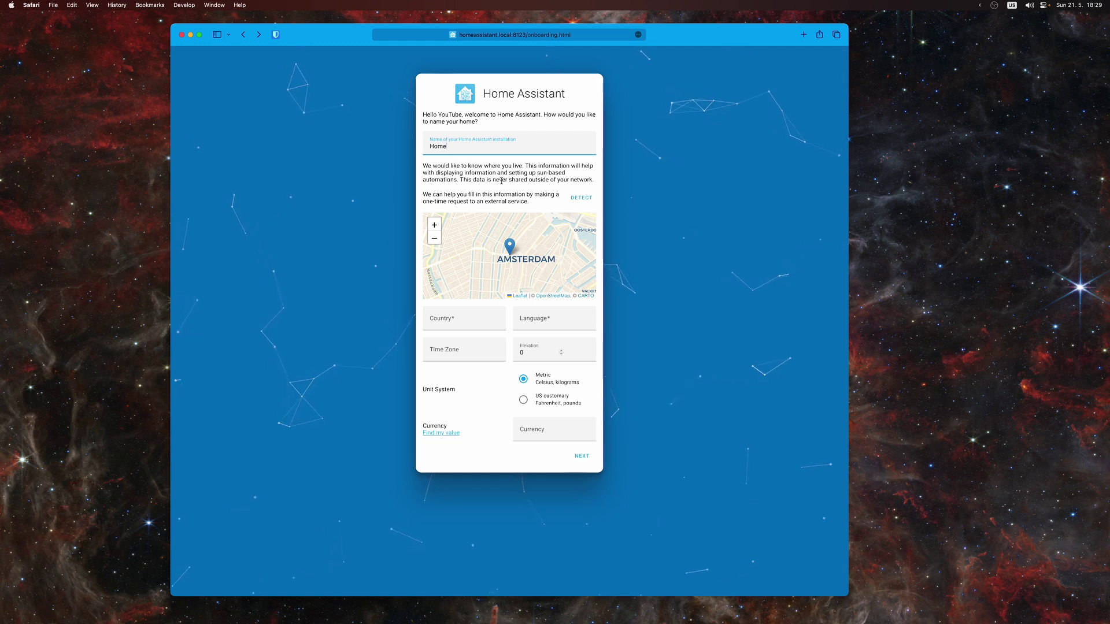
Rename the home to YouTube and set the country to CZ
key("super+a")
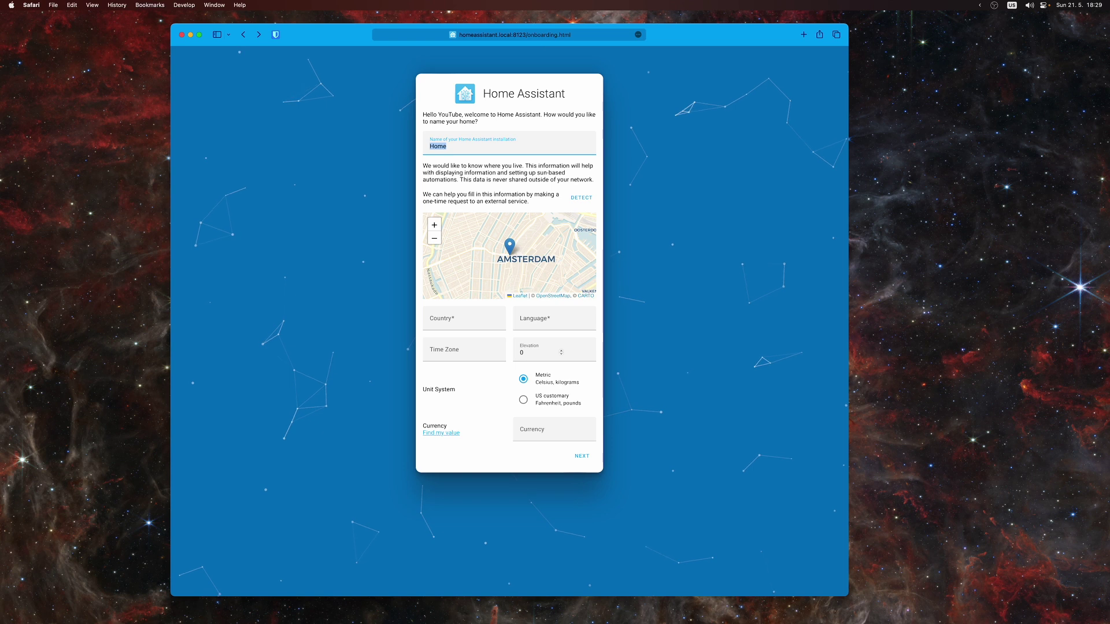
type("YouTube")
key("Tab")
type("cz")
left_click(450, 339)
Choose language en, time zone Europe/Prague and currency CZK, then submit the location details
left_click(538, 318)
type("e")
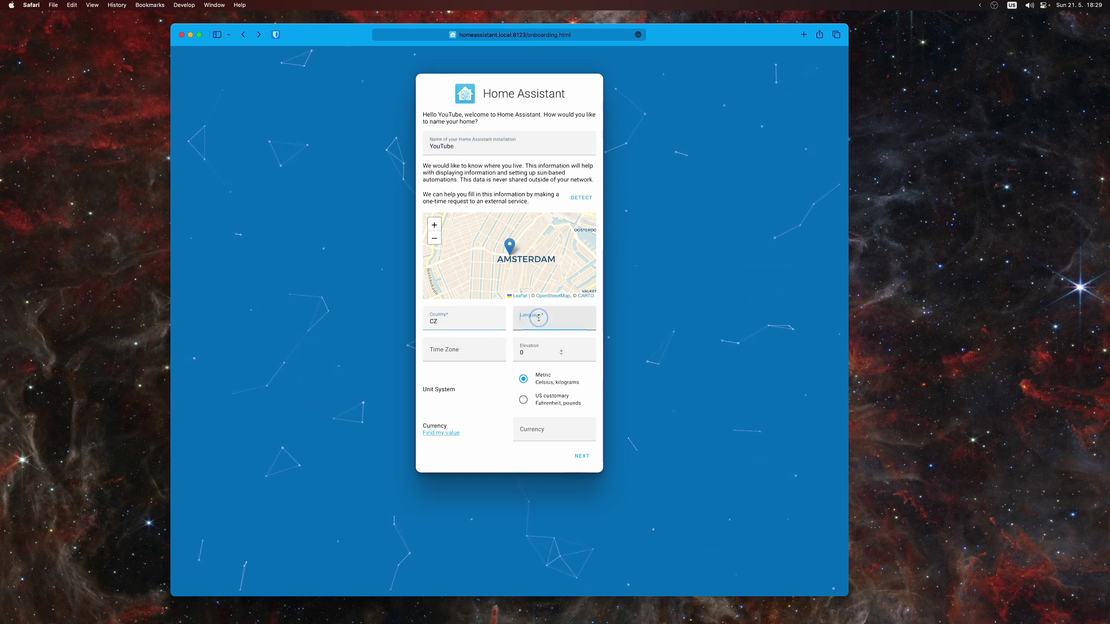
left_click(526, 347)
left_click(459, 349)
left_click(458, 397)
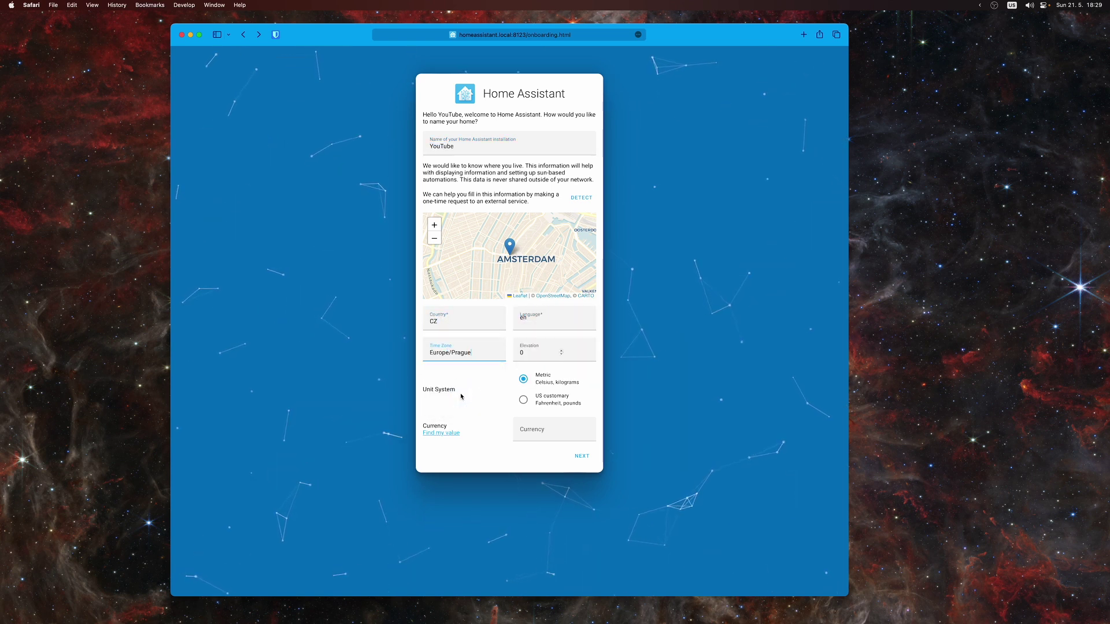
left_click(554, 429)
left_click(575, 455)
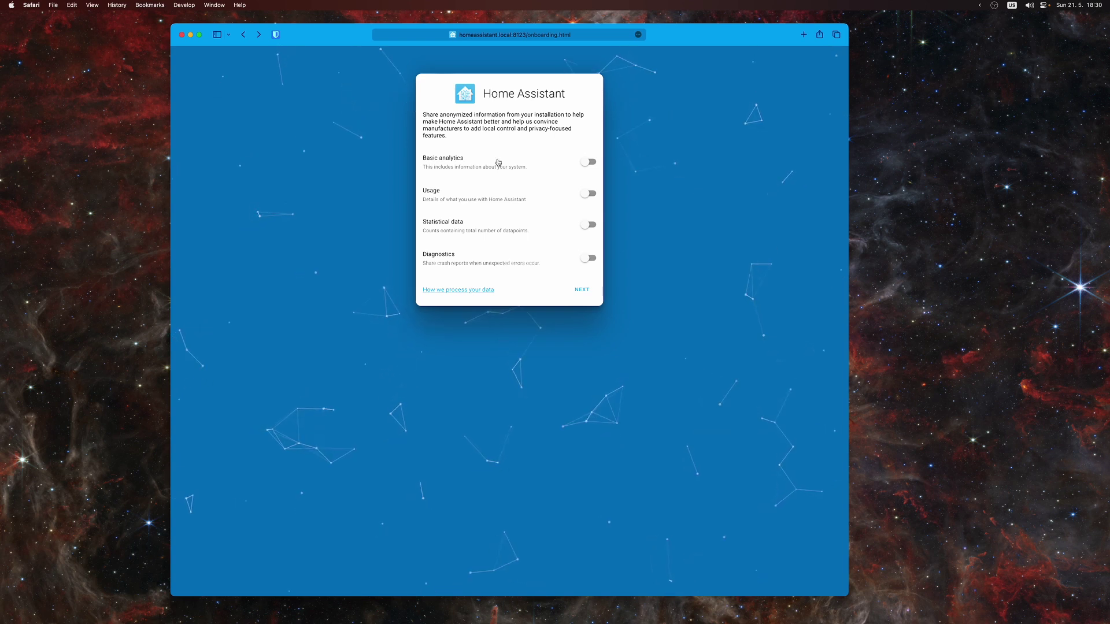
Leave every analytics toggle off and add no integrations, landing on the YouTube Overview dashboard
left_click(580, 290)
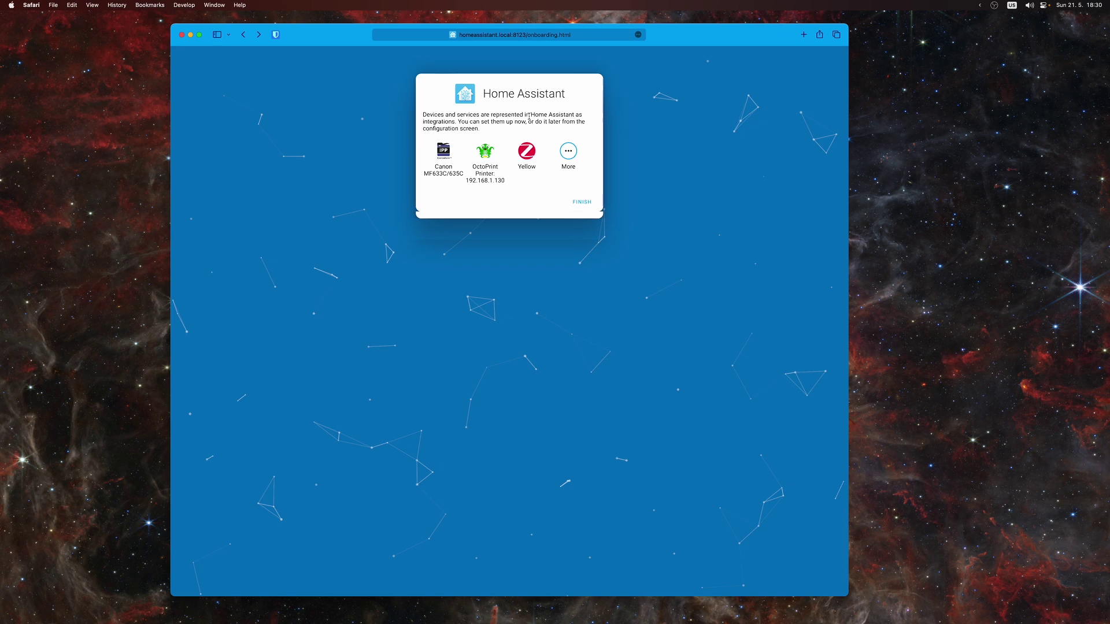
left_click(580, 201)
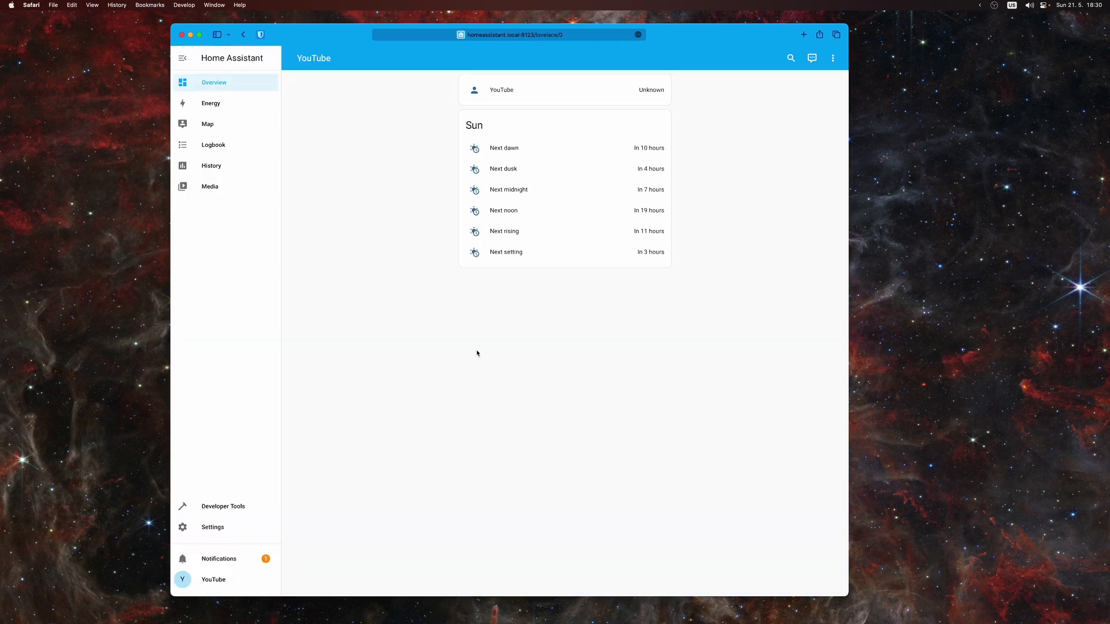
Follow the 'Check it out' link in the New devices discovered notification
left_click(230, 563)
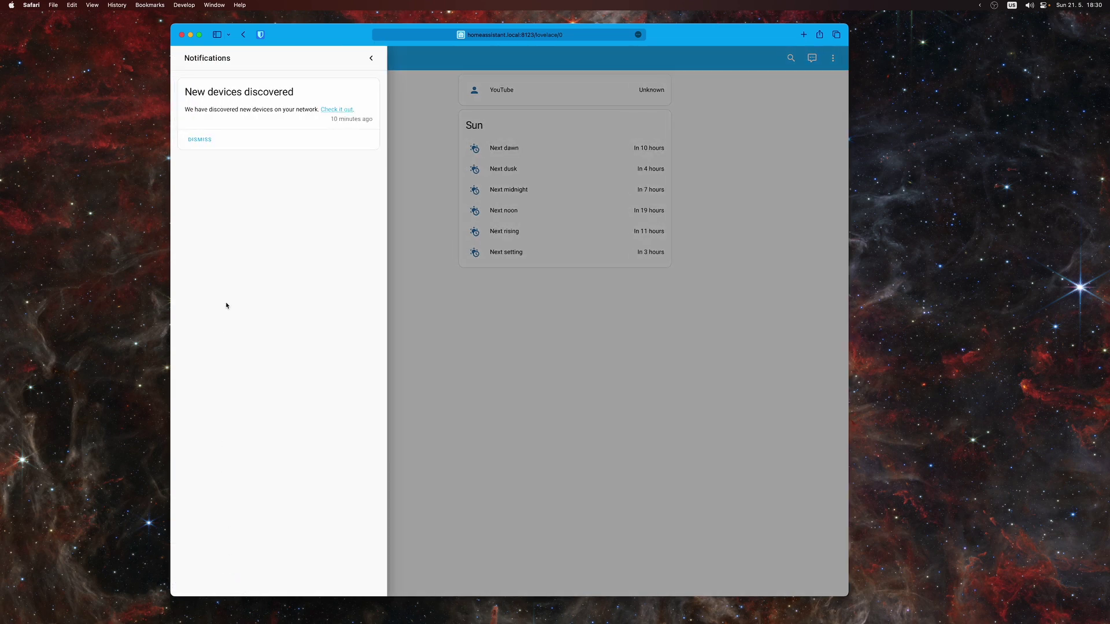
left_click(347, 111)
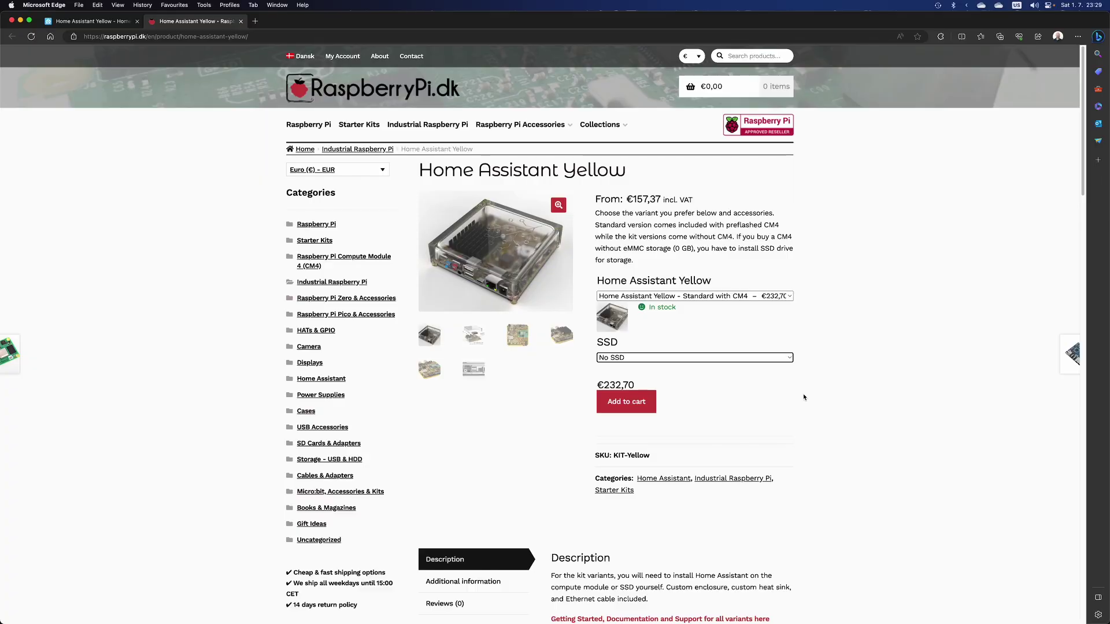
Select the 250GB M.2 SSD NVMe - Samsung 970 EVO Plus as the Yellow's SSD
left_click(790, 359)
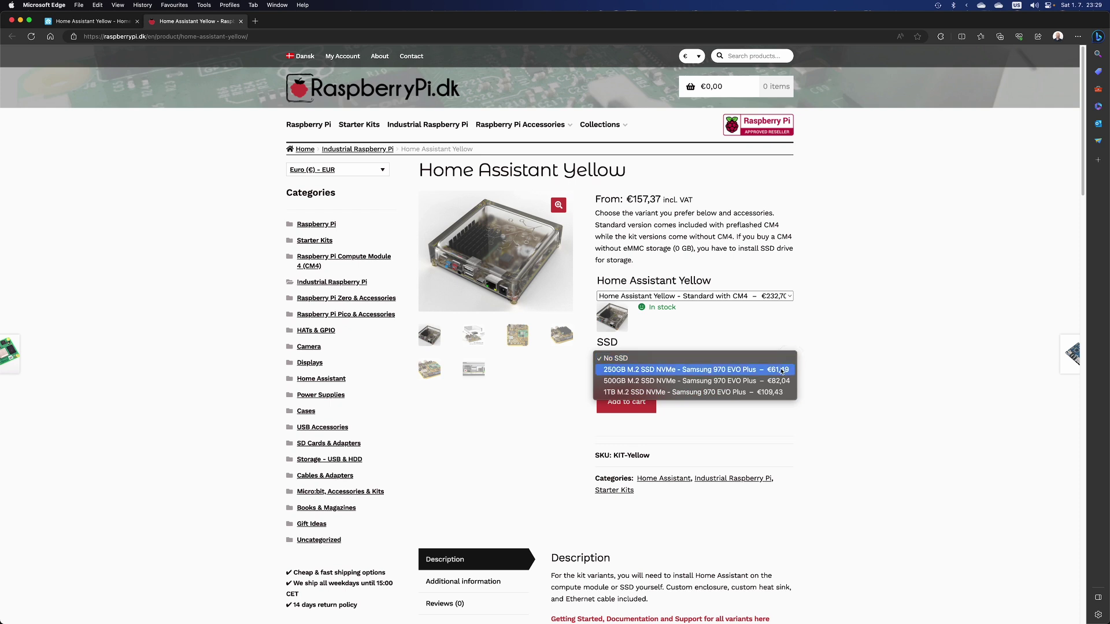
left_click(781, 370)
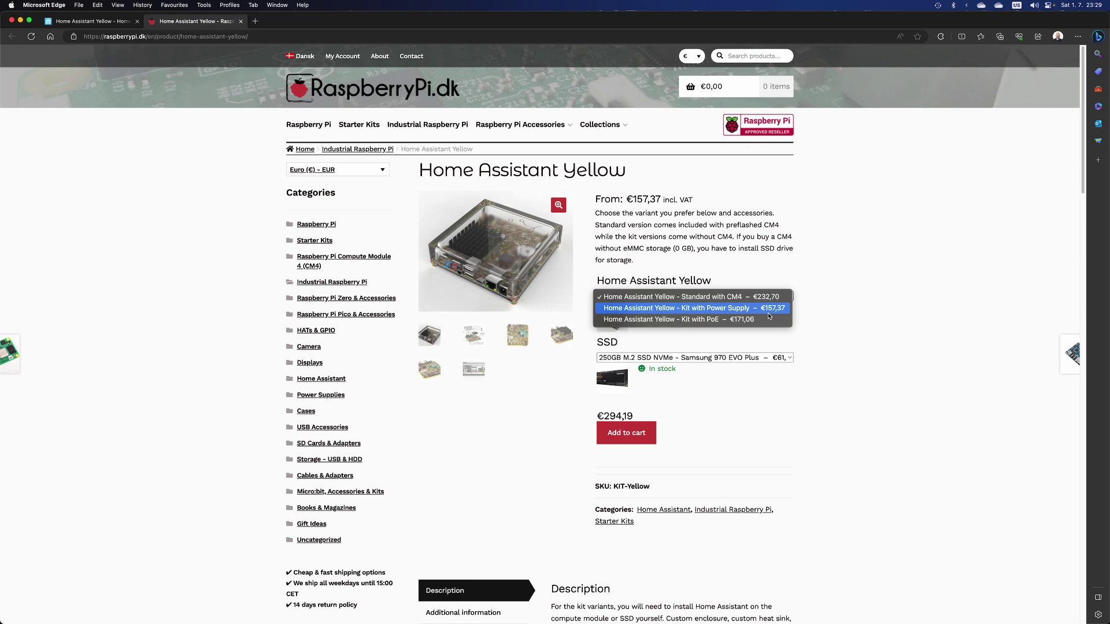
Choose Kit with Power Supply and the CM4002000 2GB RAM Lite compute module, totalling €263,92
left_click(769, 309)
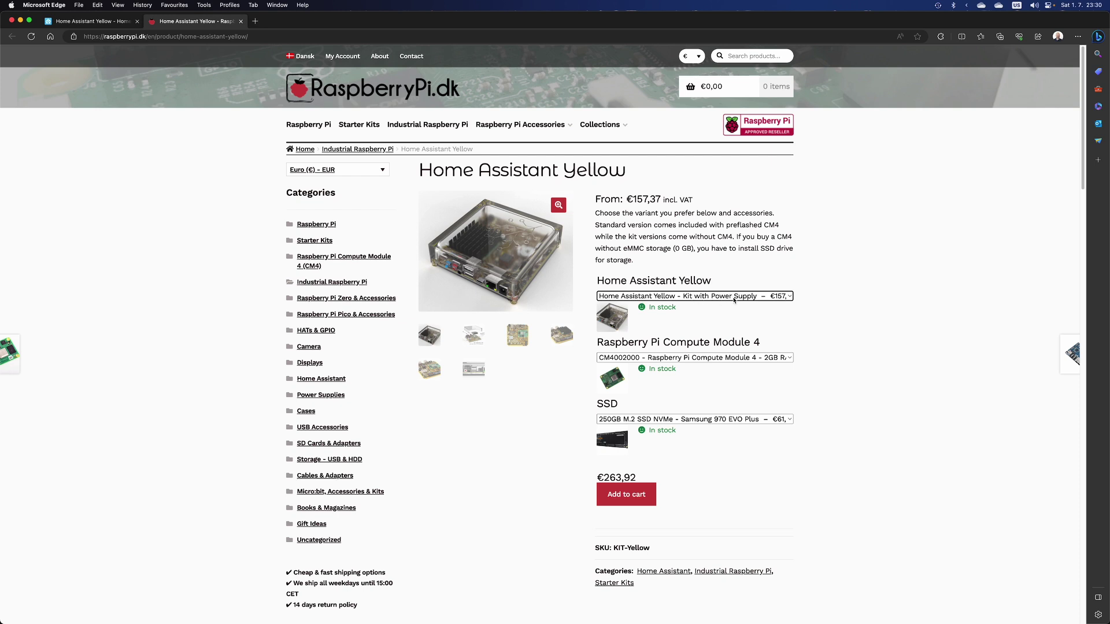
left_click(765, 358)
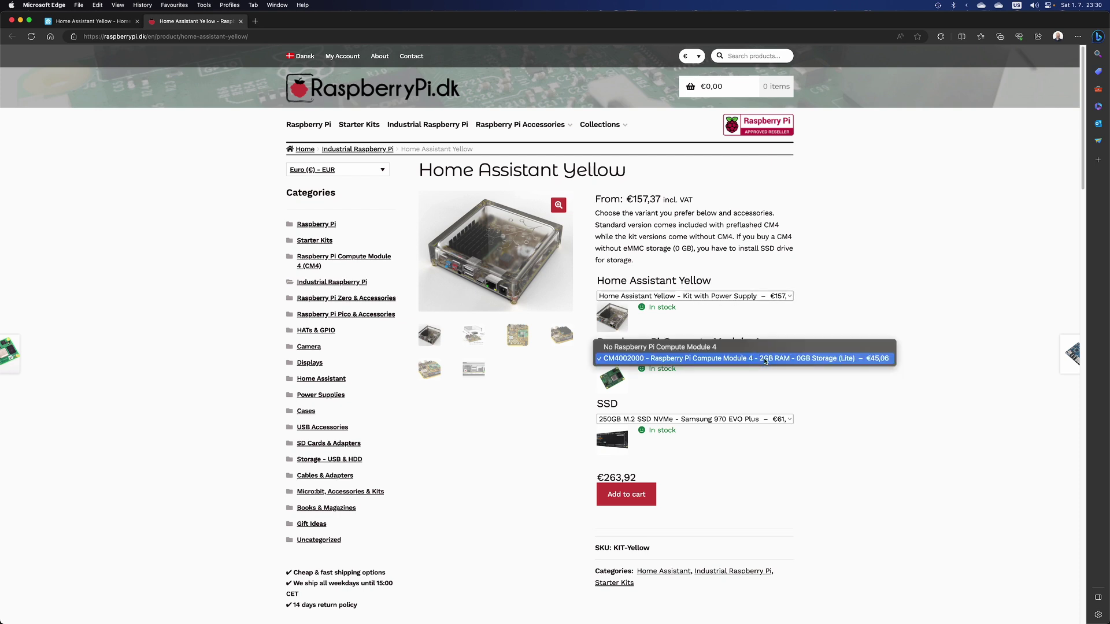
left_click(765, 359)
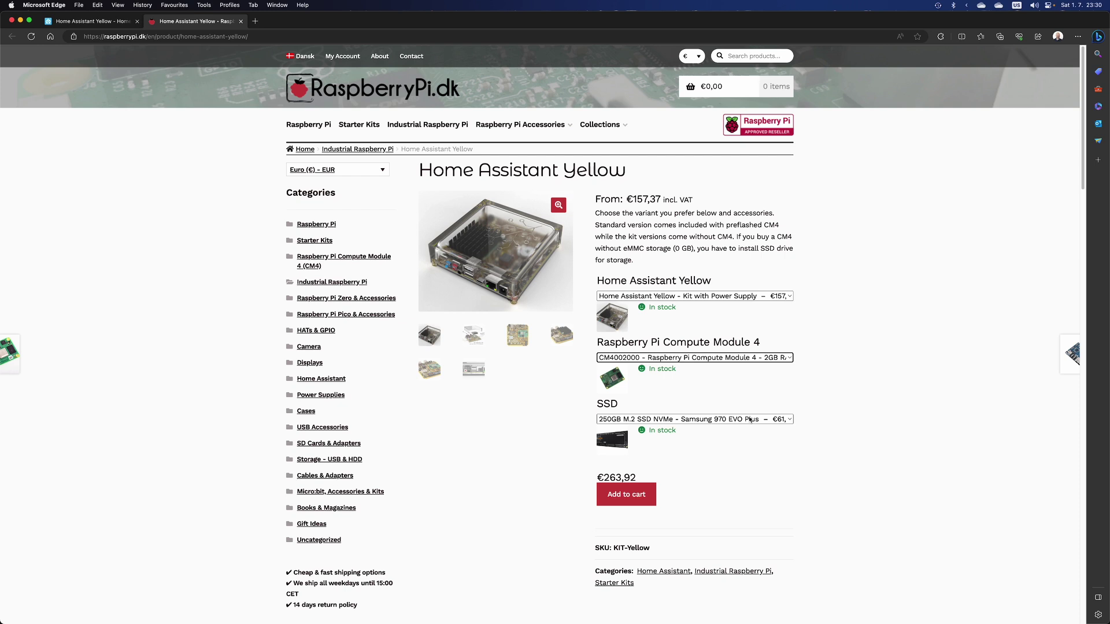
left_click(764, 357)
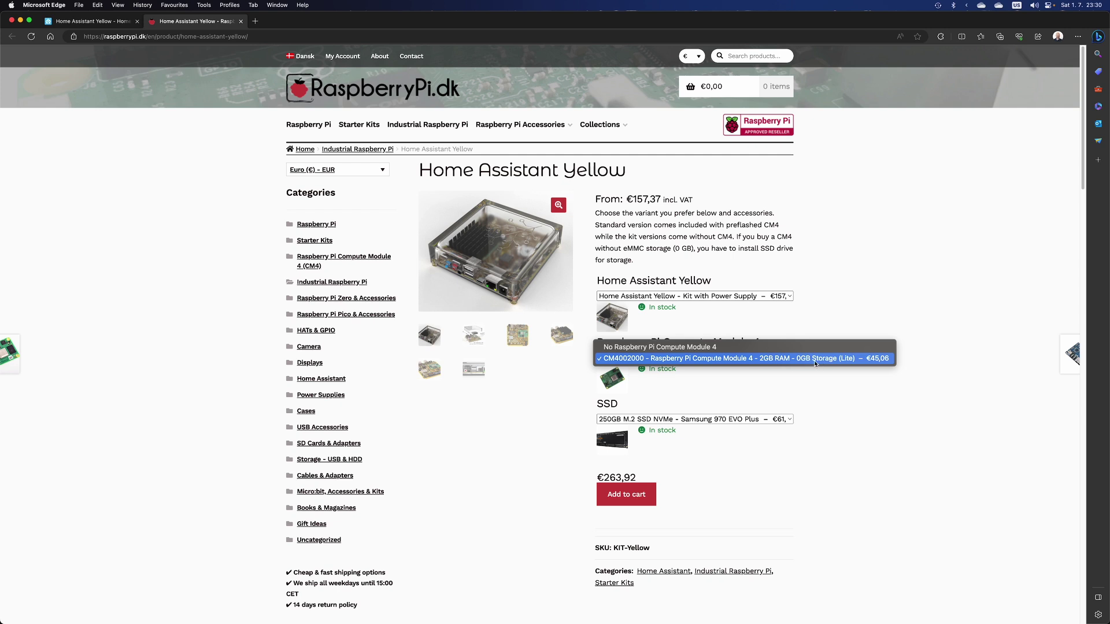
left_click(850, 363)
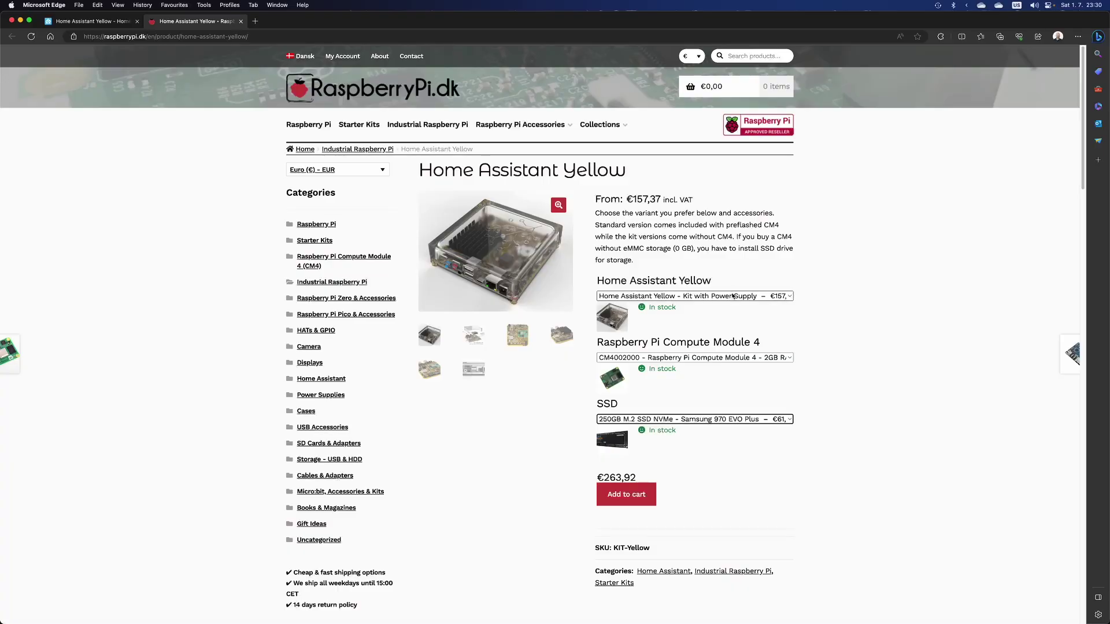
Select the 'Kit with PoE – €171,06' Yellow variant, bringing the total to €277,61
left_click(726, 308)
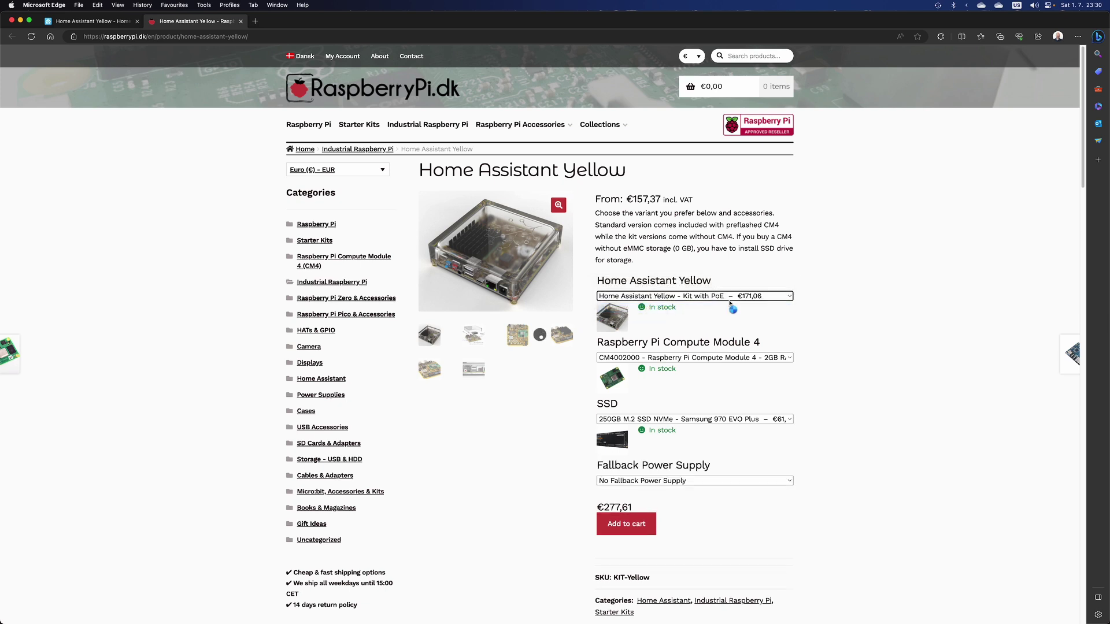